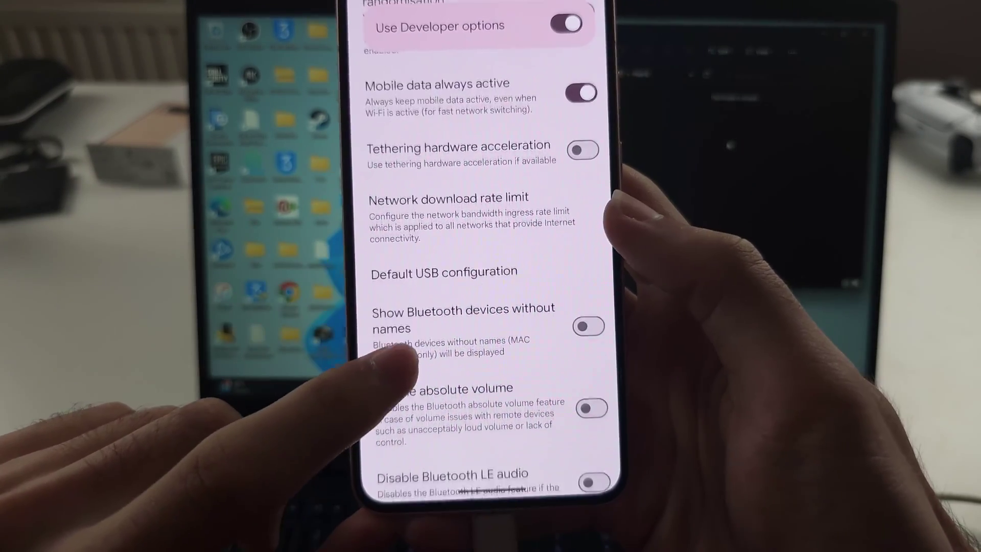
Step: Change Default USB configuration from No data transfer to File transfer/Android Auto
left_click(388, 282)
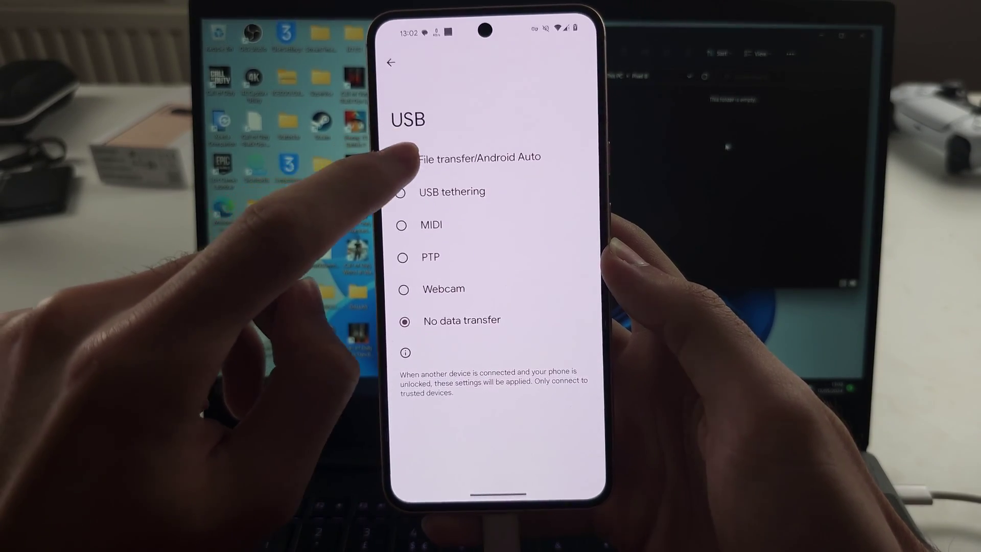
left_click(400, 164)
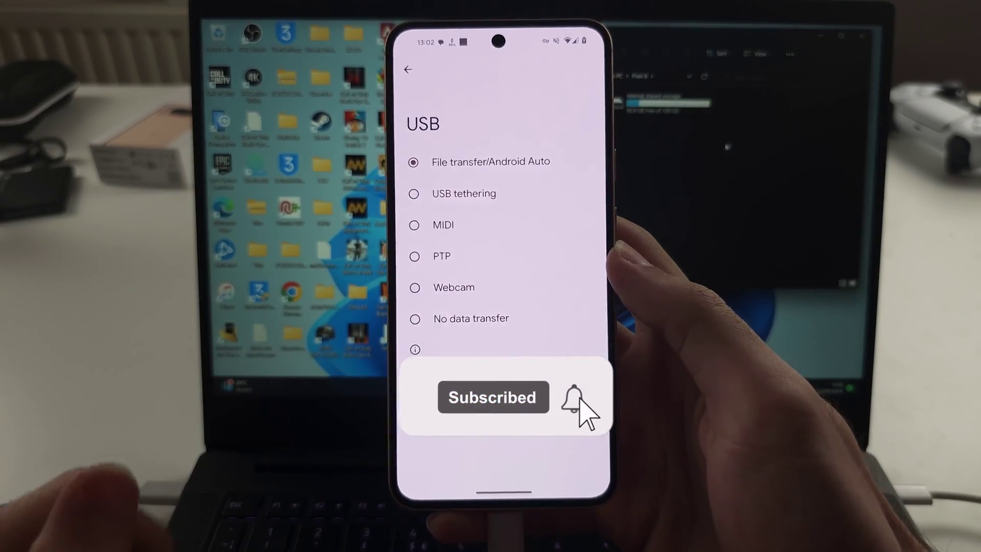